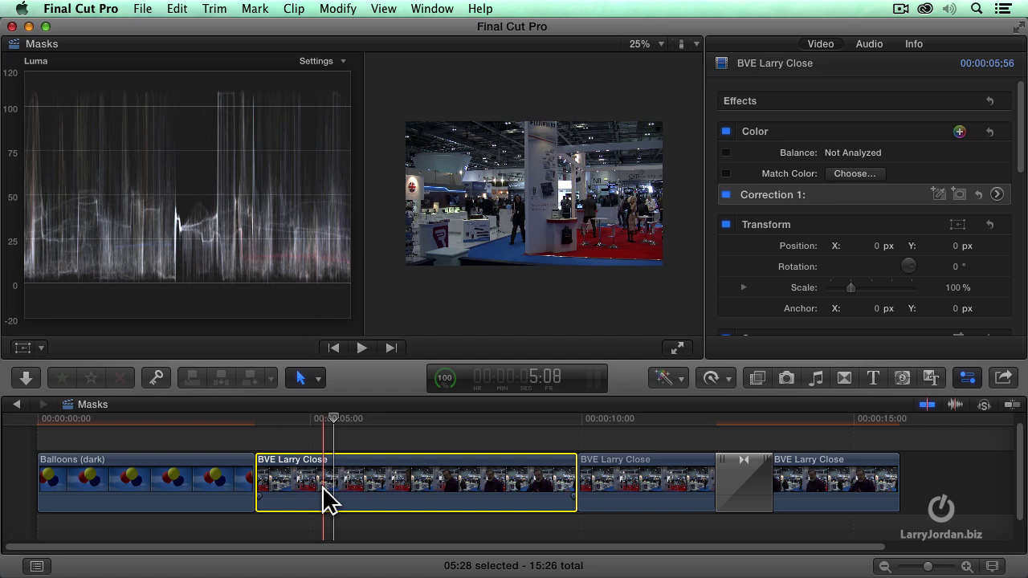
Try Correction 1 exposure changes: highlights -8%, midtones 14%, shadows -8%
left_click(996, 194)
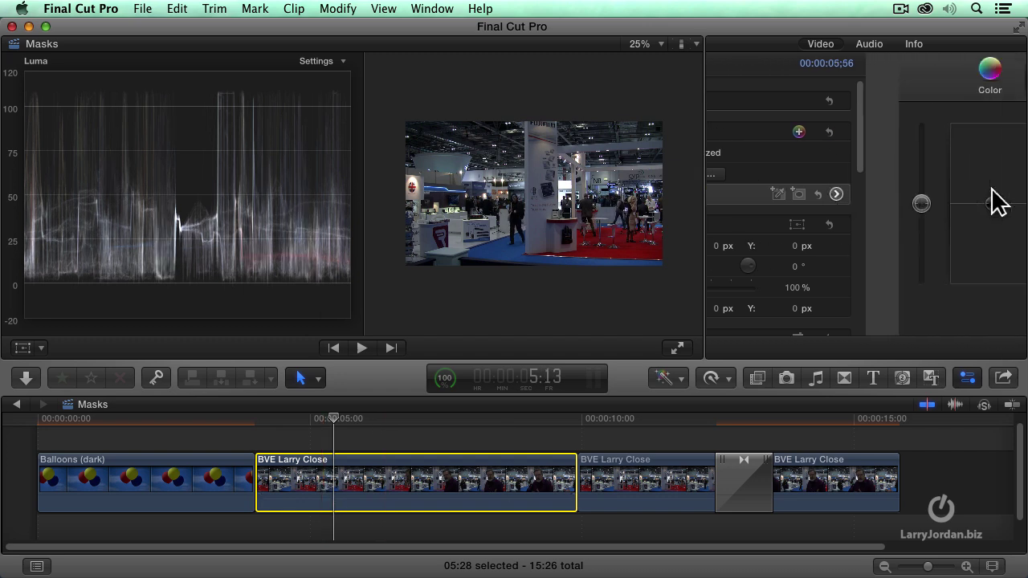
left_click(941, 80)
left_click_drag(967, 203, 968, 211)
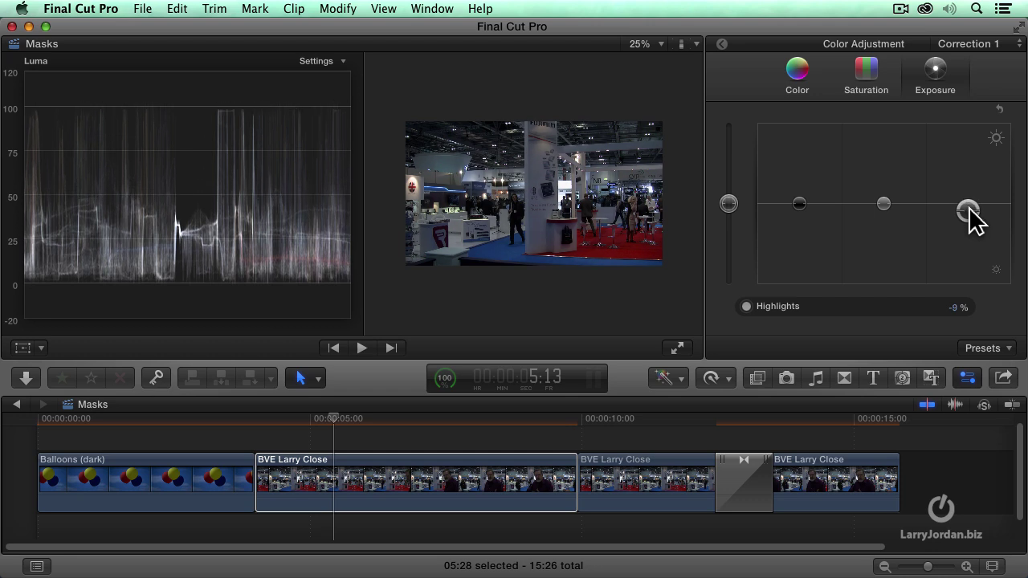
left_click(502, 425)
left_click_drag(882, 206, 883, 193)
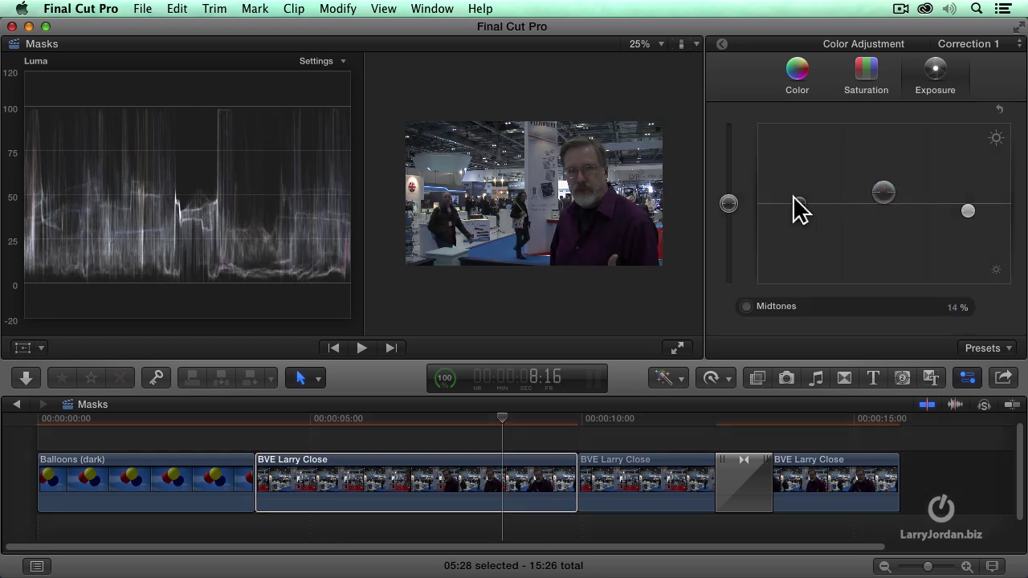
left_click_drag(798, 205, 798, 214)
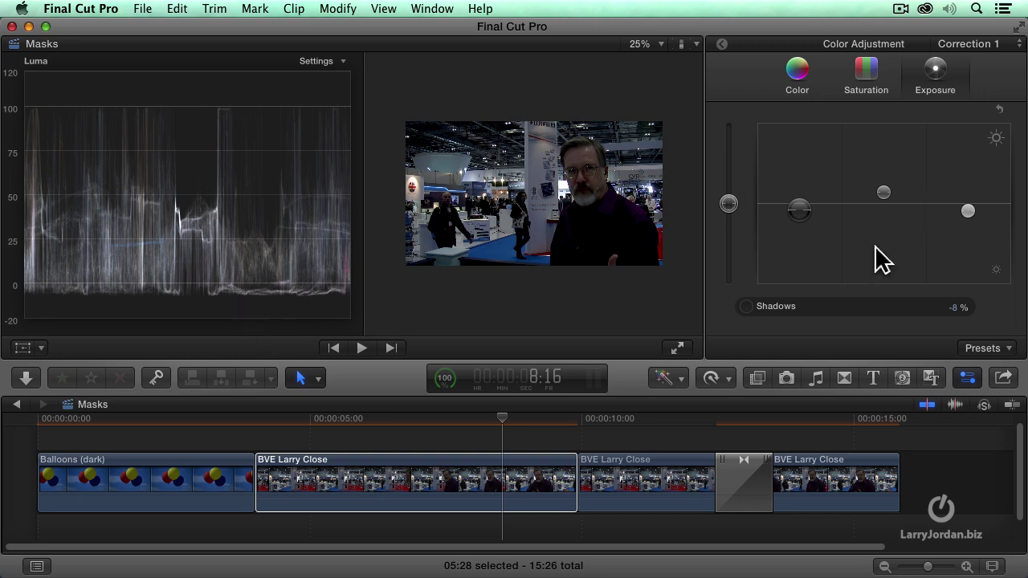
left_click(967, 210)
left_click(966, 209)
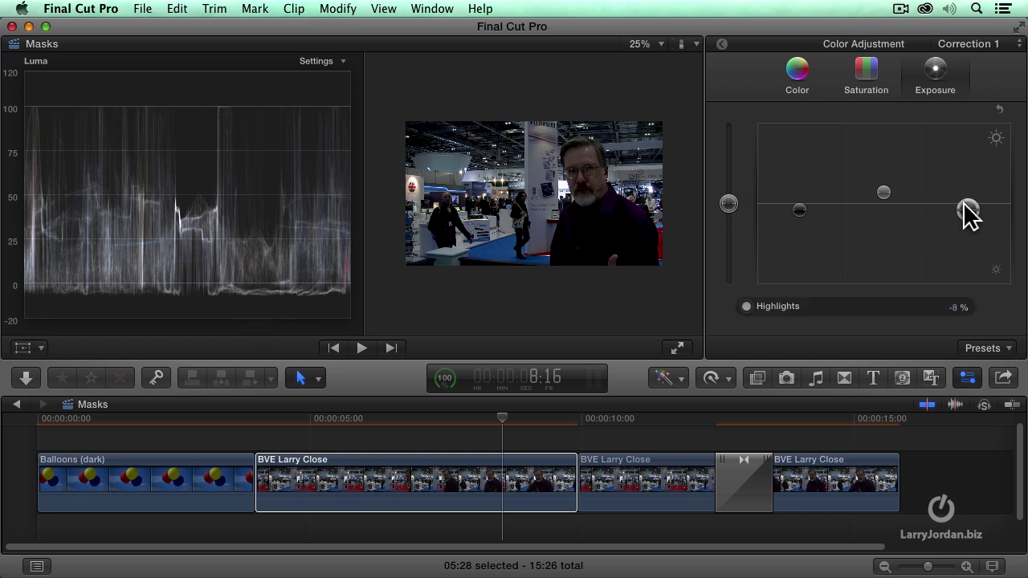
Reset all exposure adjustments to neutral and bring up the video effects browser
left_click(999, 108)
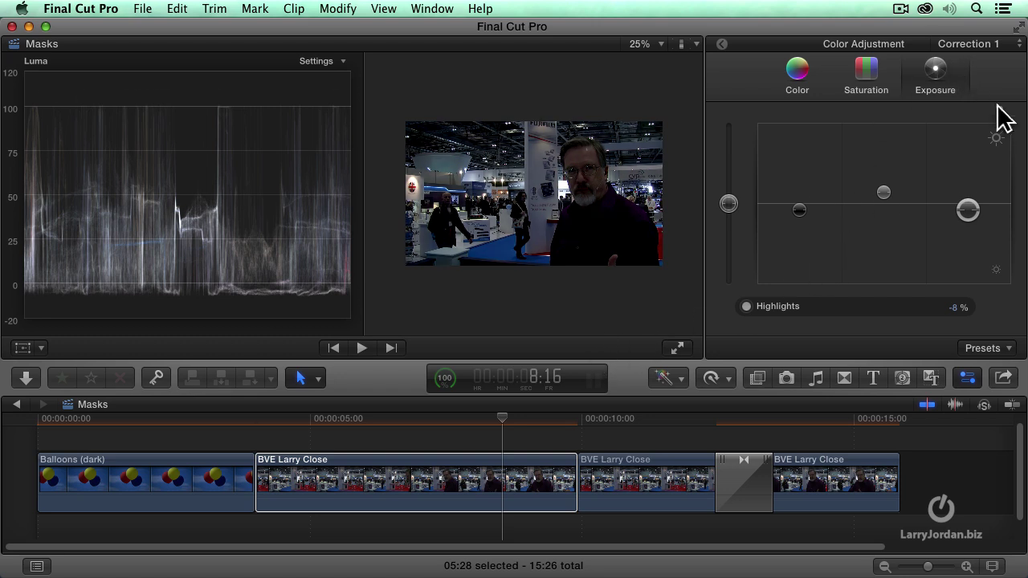
left_click(755, 379)
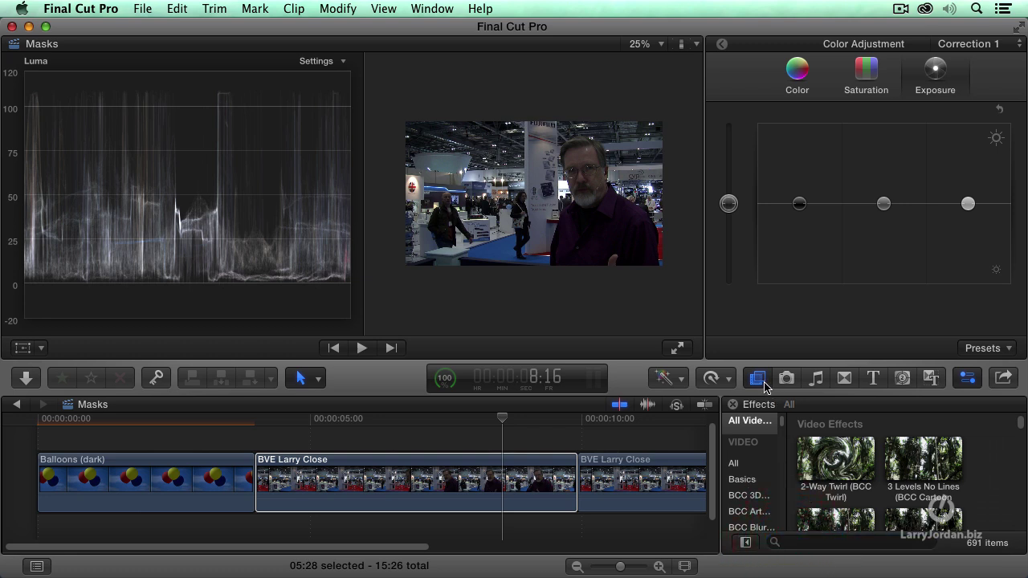
Search the effects for 'safe' and drop Broadcast Safe onto the BVE Larry Close clip
left_click(798, 539)
type("safe")
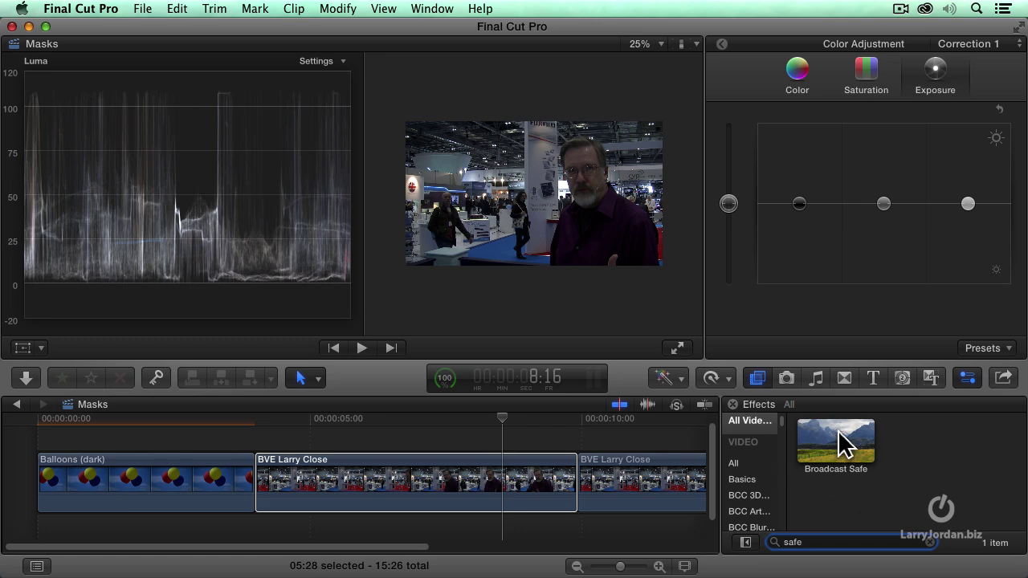
left_click_drag(842, 448, 370, 485)
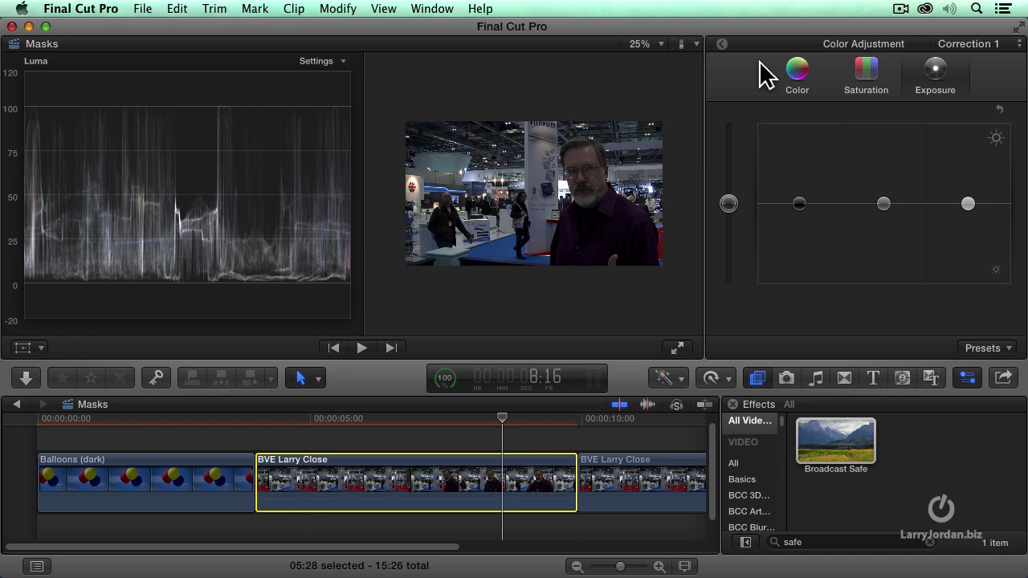
Raise Correction 1's highlights to 40% to test clamping, then delete Broadcast Safe from the clip
left_click(722, 45)
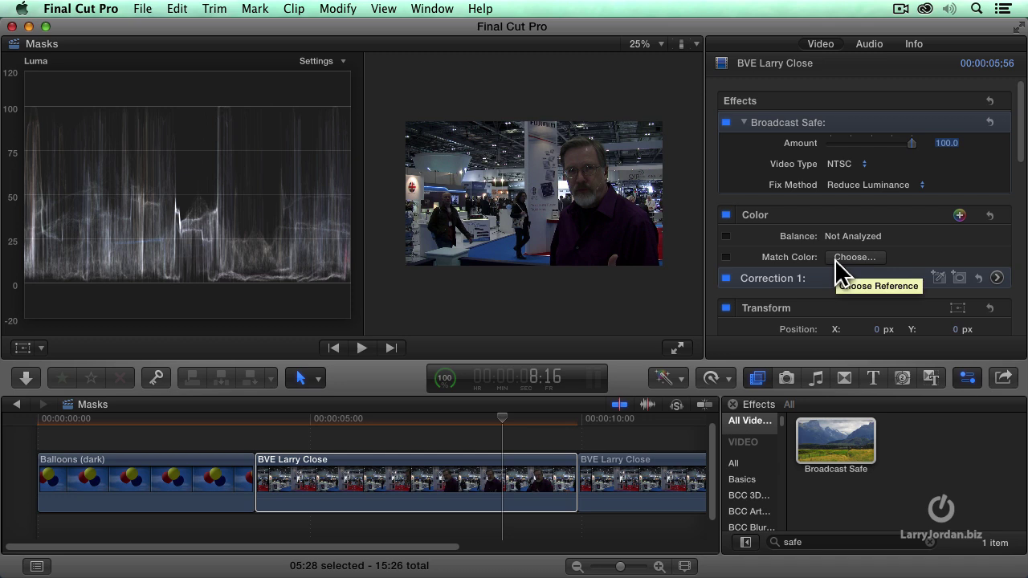
left_click(997, 278)
left_click_drag(968, 203, 968, 179)
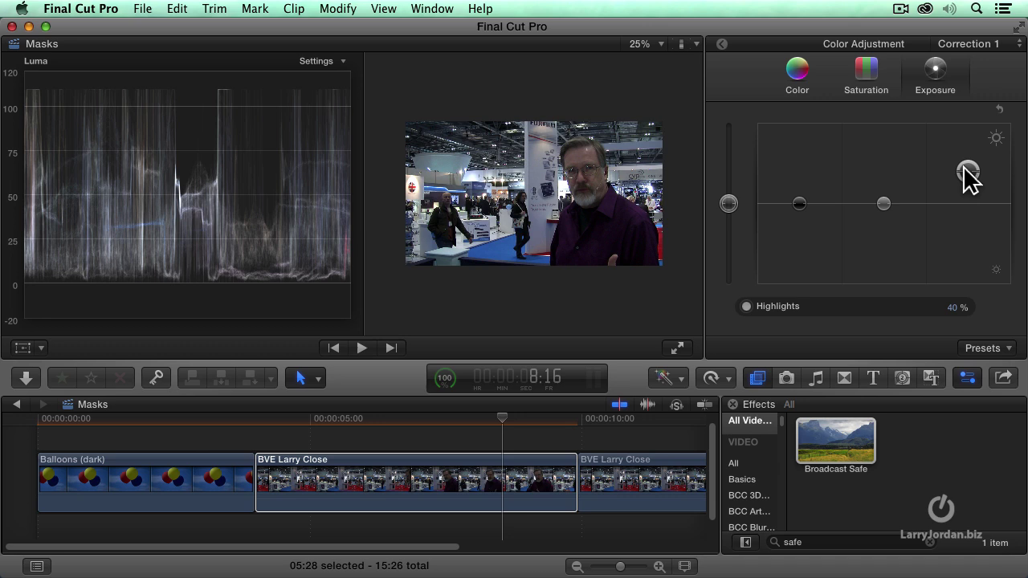
left_click(720, 45)
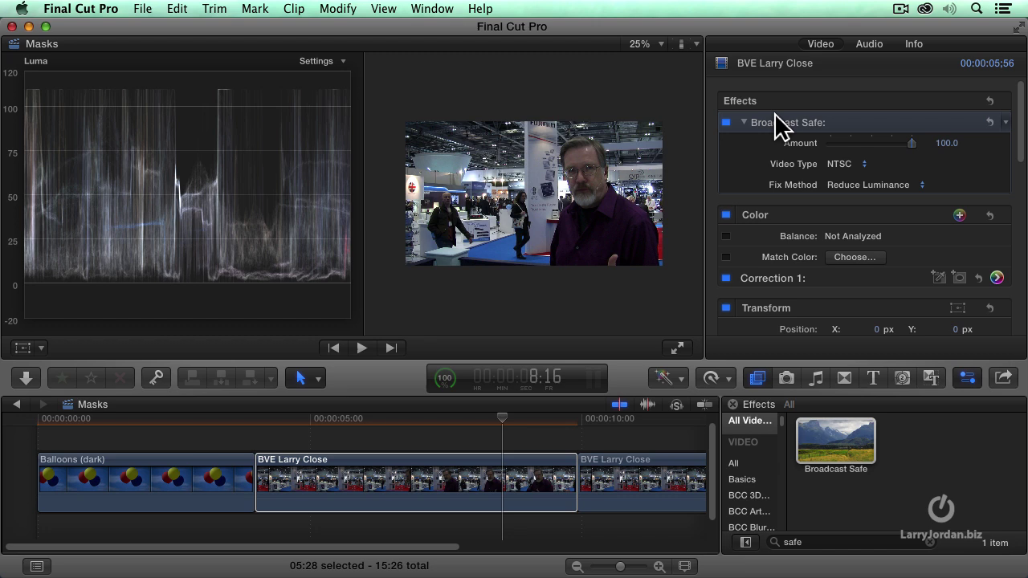
key("Delete")
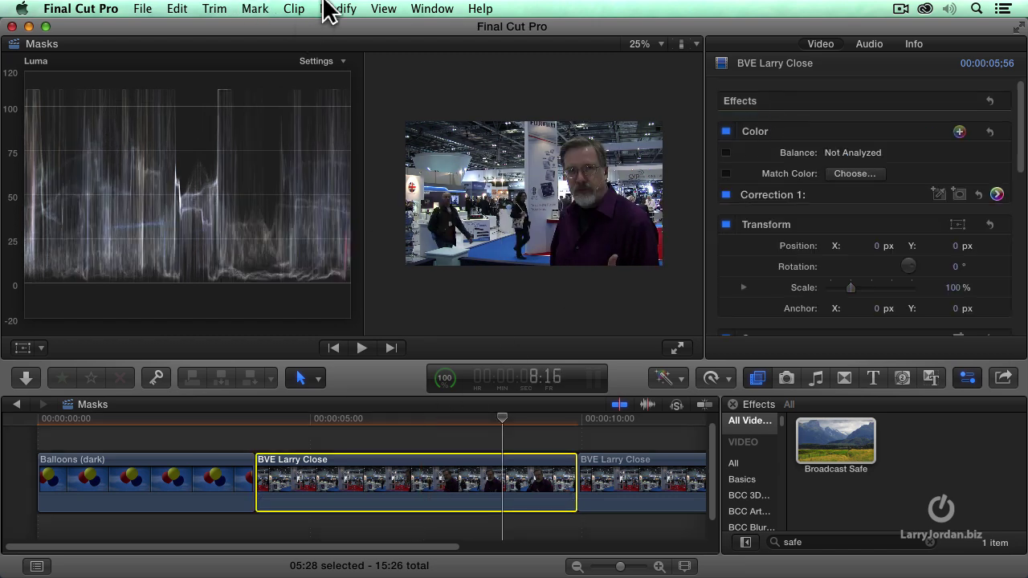
Nest BVE Larry Close in compound clip Masks Clip and apply Broadcast Safe (Amount 100, NTSC, Reduce Luminance)
left_click(141, 9)
mouse_move(157, 29)
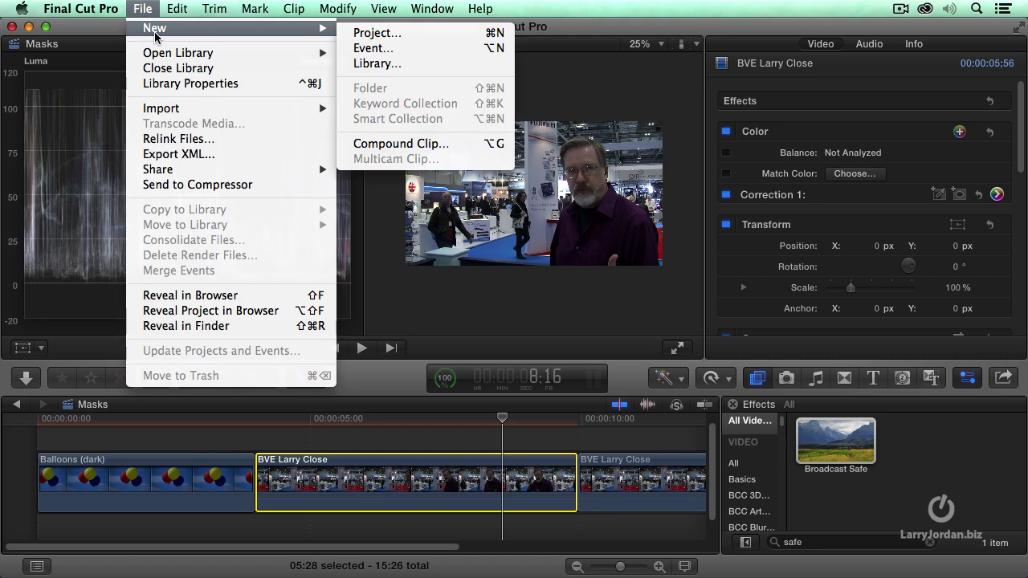
left_click(405, 144)
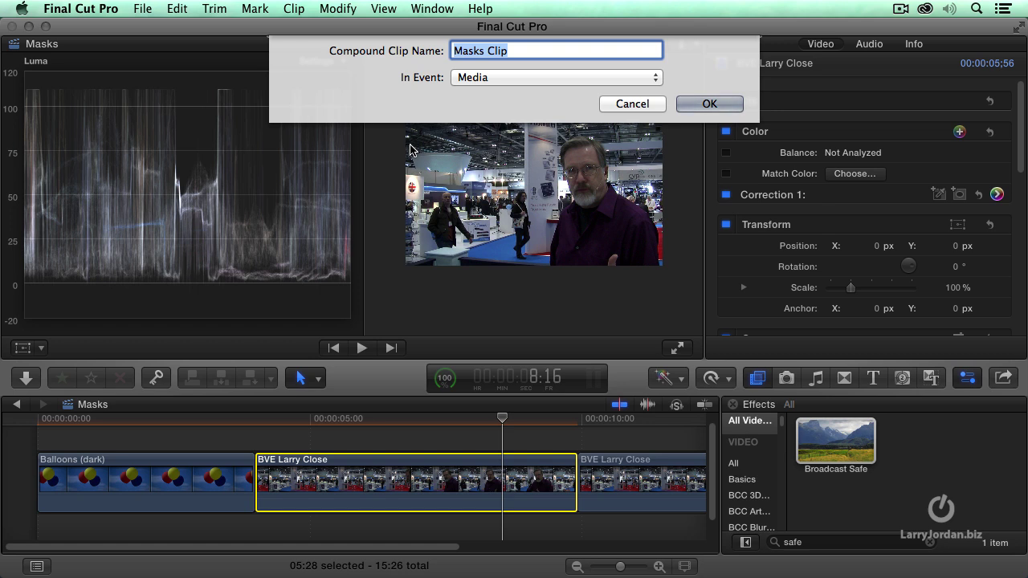
left_click(705, 106)
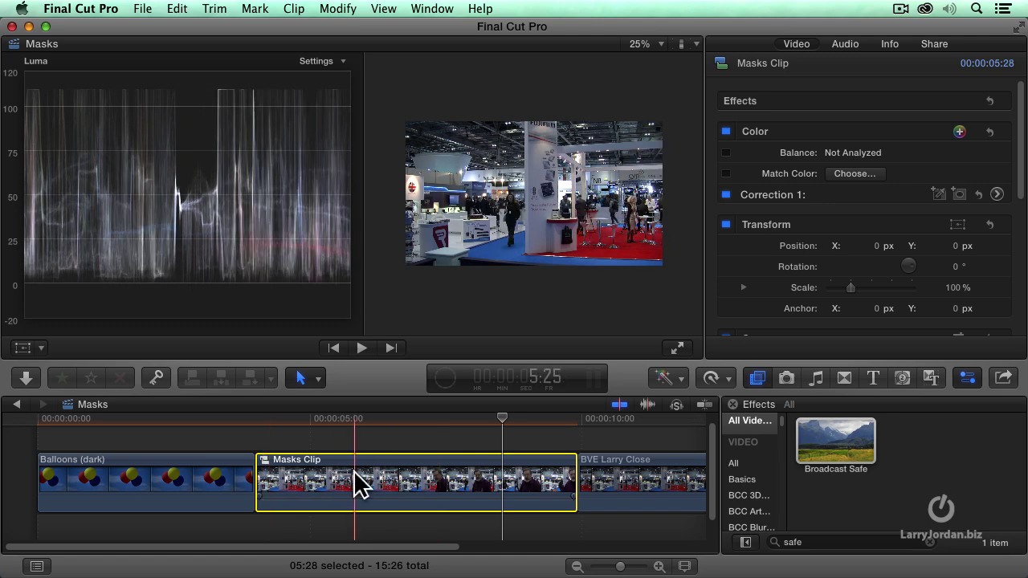
left_click_drag(831, 446, 363, 463)
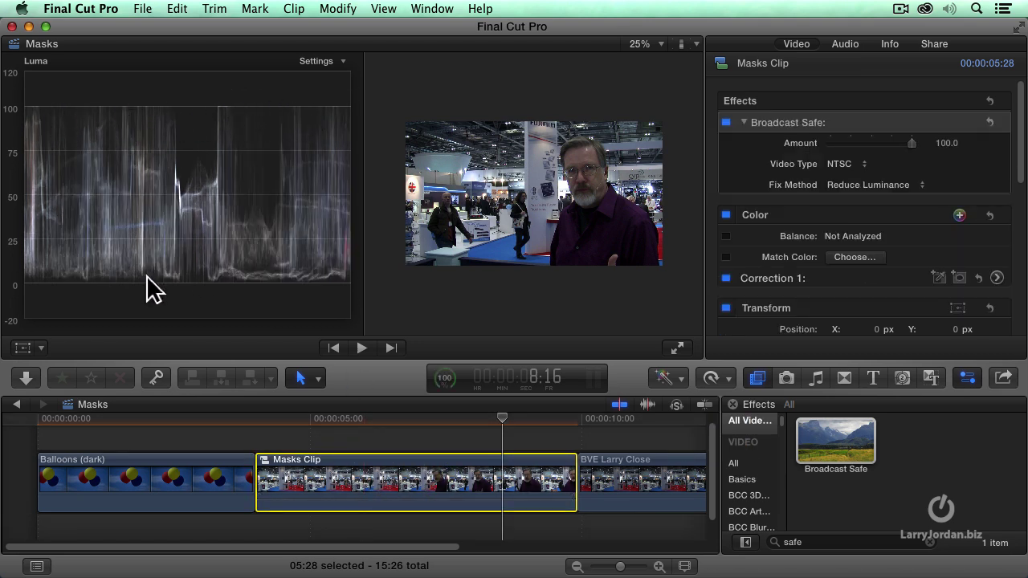
Inside Masks Clip, set BVE Larry Close's exposure: midtones 11%, shadows -4%
double_click(464, 482)
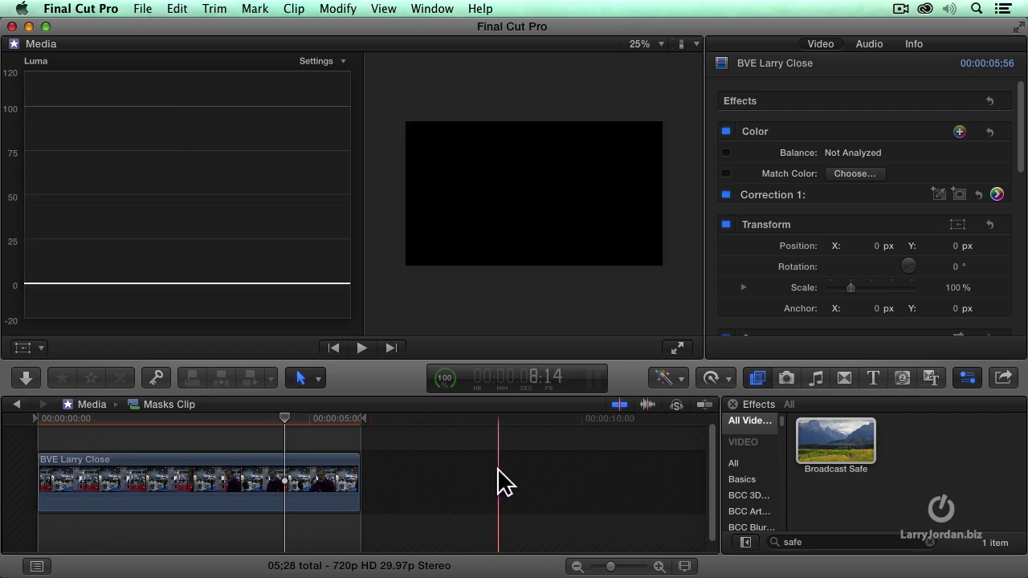
left_click(223, 481)
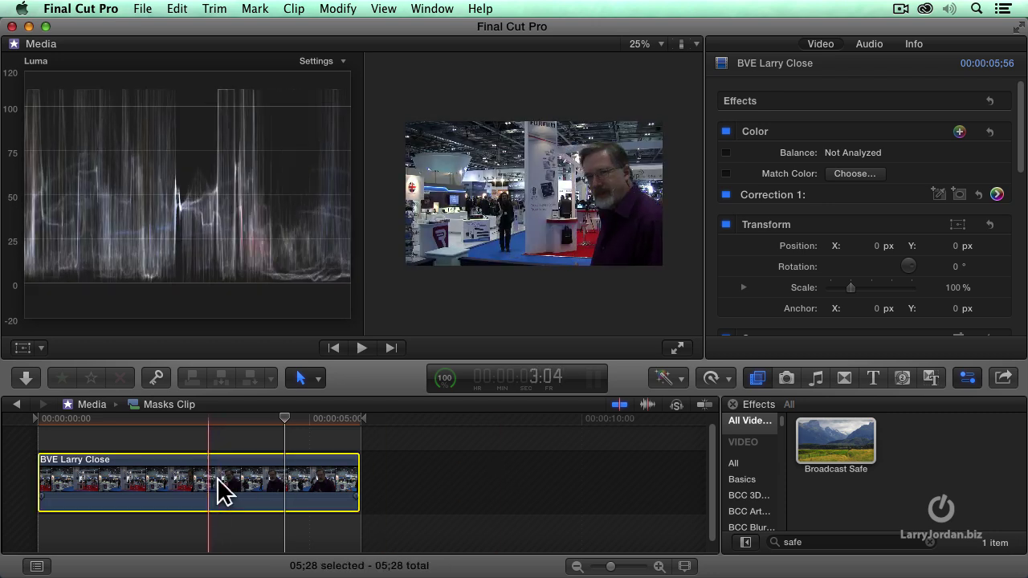
left_click(997, 195)
mouse_move(967, 172)
left_mouse_down()
mouse_move(967, 204)
mouse_move(971, 178)
mouse_move(969, 193)
left_mouse_up()
left_click_drag(883, 203, 883, 197)
left_click_drag(798, 203, 798, 208)
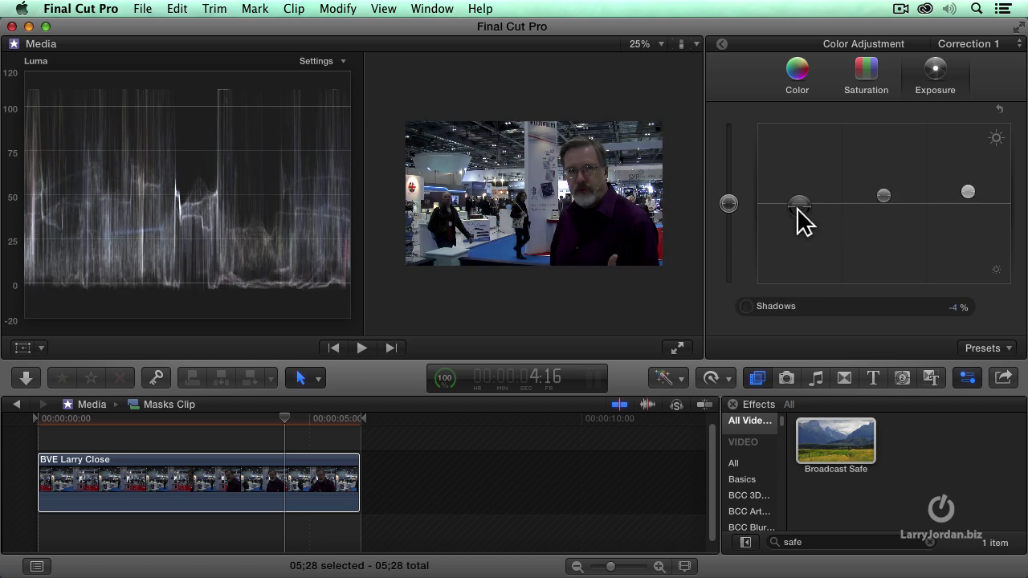
left_click_drag(883, 197, 883, 194)
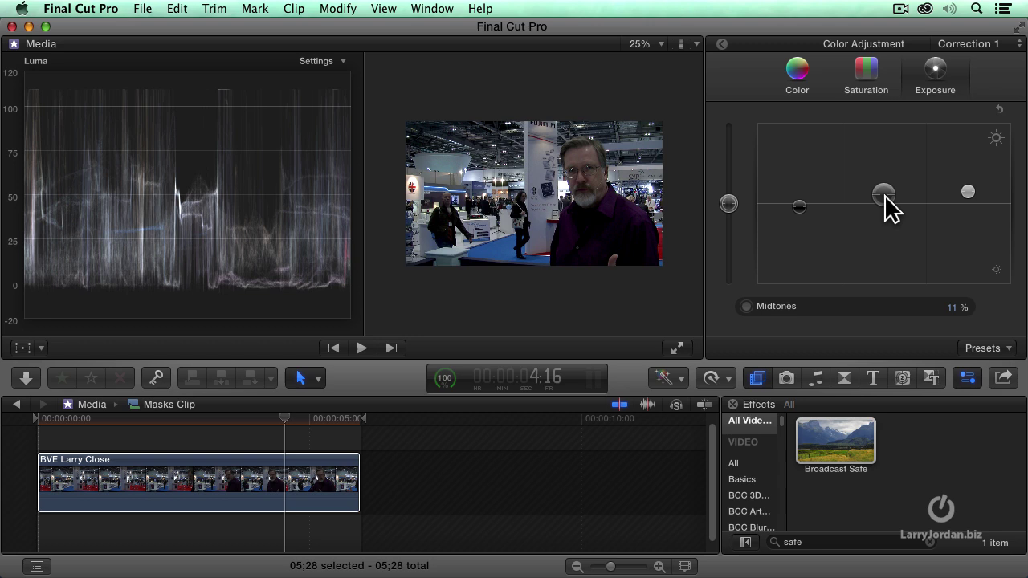
Shift the clip's global tint and move the midtones tint to 207° at -13%
left_click(799, 74)
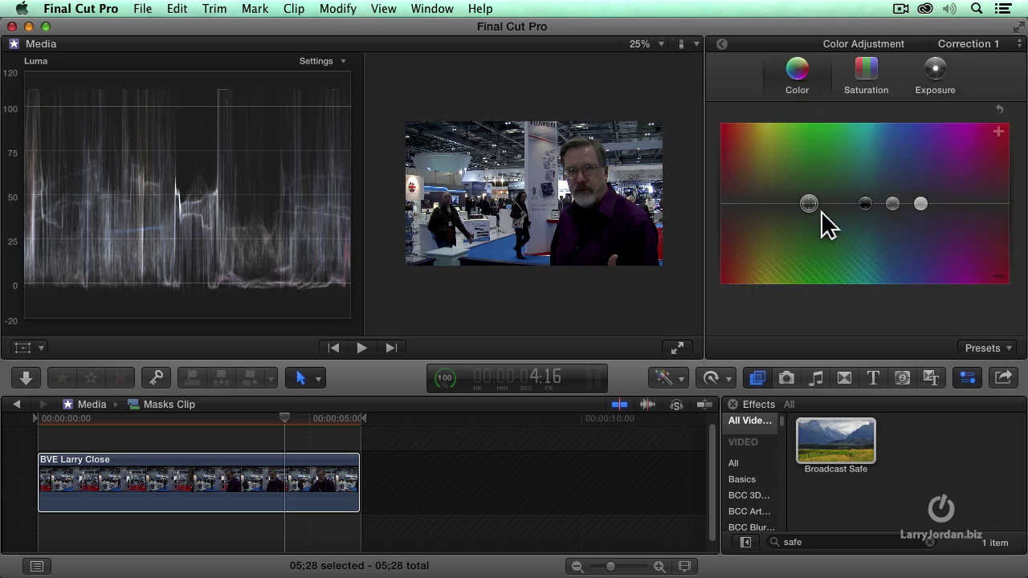
mouse_move(808, 203)
left_mouse_down()
mouse_move(875, 223)
mouse_move(905, 218)
mouse_move(832, 216)
mouse_move(829, 201)
left_mouse_up()
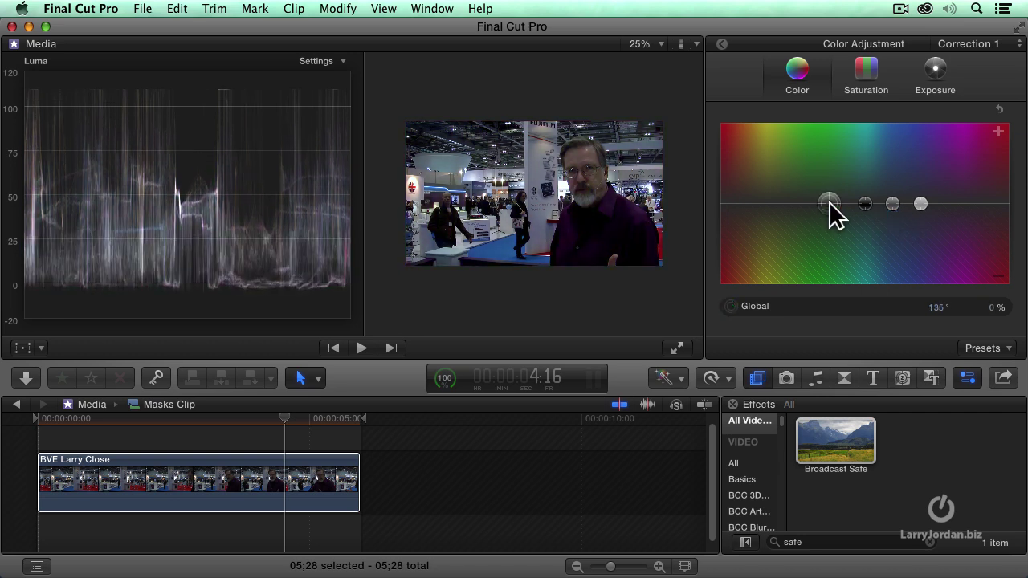
mouse_move(893, 200)
left_mouse_down()
mouse_move(885, 215)
mouse_move(910, 211)
mouse_move(879, 202)
left_mouse_up()
left_click(56, 505)
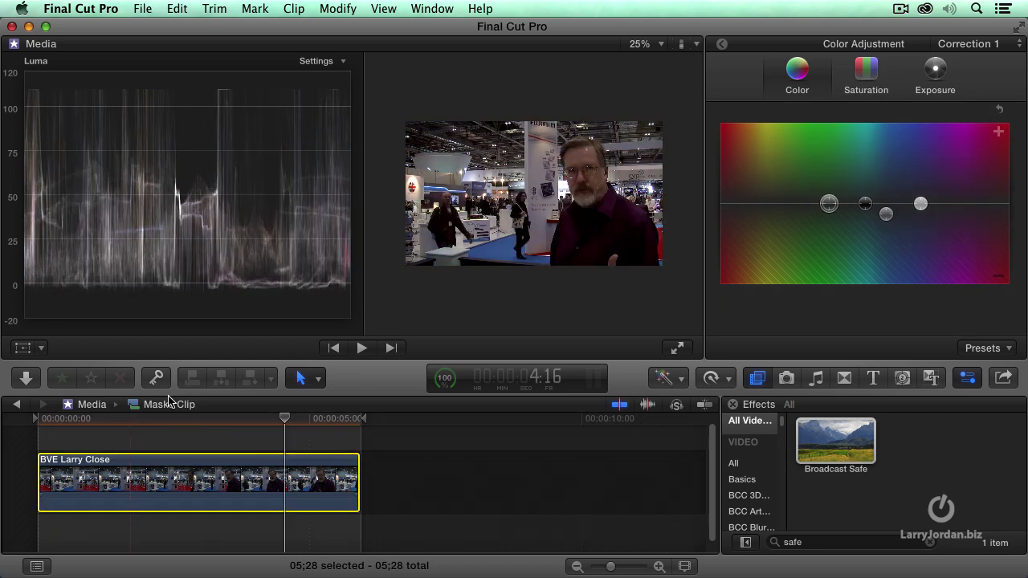
Return to the Masks project and scrub Masks Clip from 7:20 to review the correction
left_click(18, 406)
left_click(476, 429)
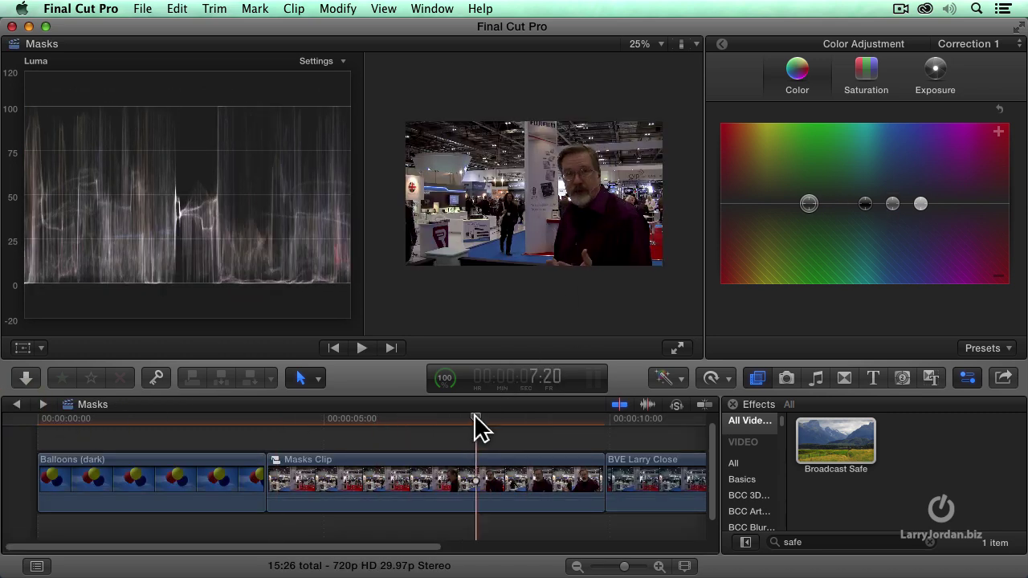
left_click_drag(479, 427, 496, 426)
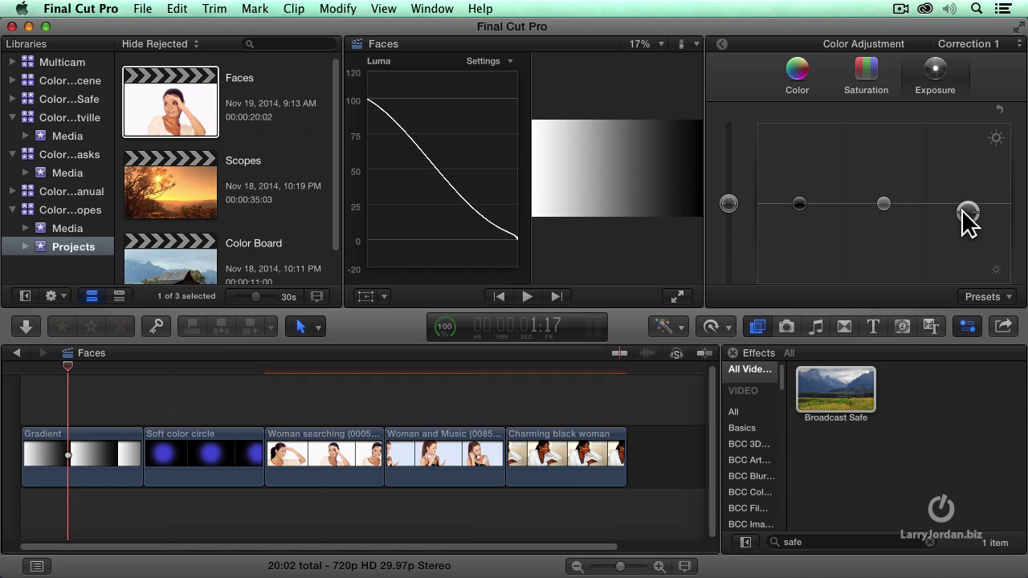
Raise the Gradient clip's Correction 1 highlights until the waveform top exceeds 100%
left_click(80, 462)
mouse_move(963, 211)
left_mouse_down()
mouse_move(963, 195)
mouse_move(968, 240)
mouse_move(968, 207)
left_mouse_up()
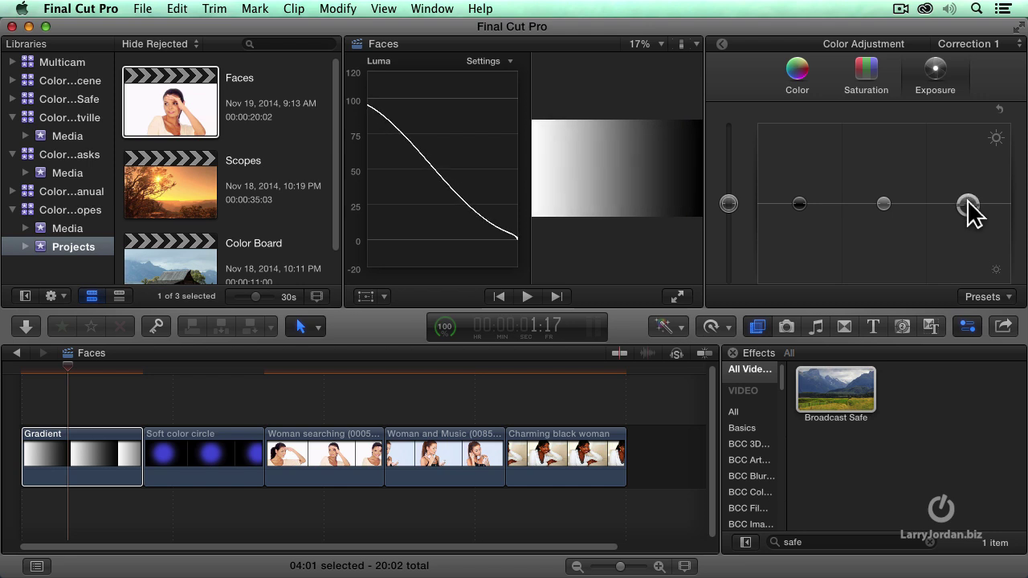
mouse_move(968, 215)
left_mouse_down()
mouse_move(968, 199)
mouse_move(969, 230)
mouse_move(968, 197)
left_mouse_up()
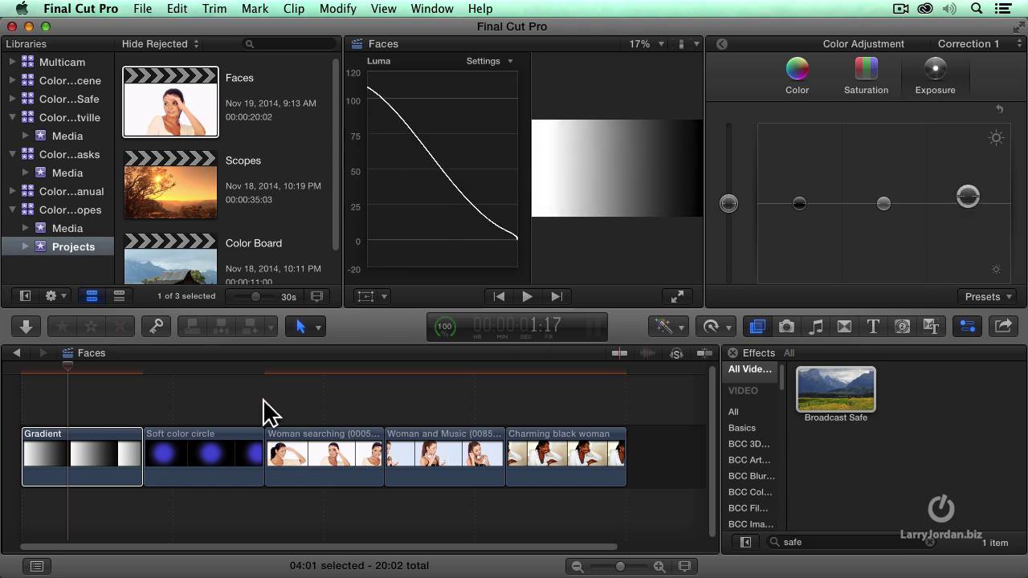
Nest Gradient as compound clip Faces Clip and apply Broadcast Safe, clamping it at 100%
left_click(96, 452)
left_click(143, 8)
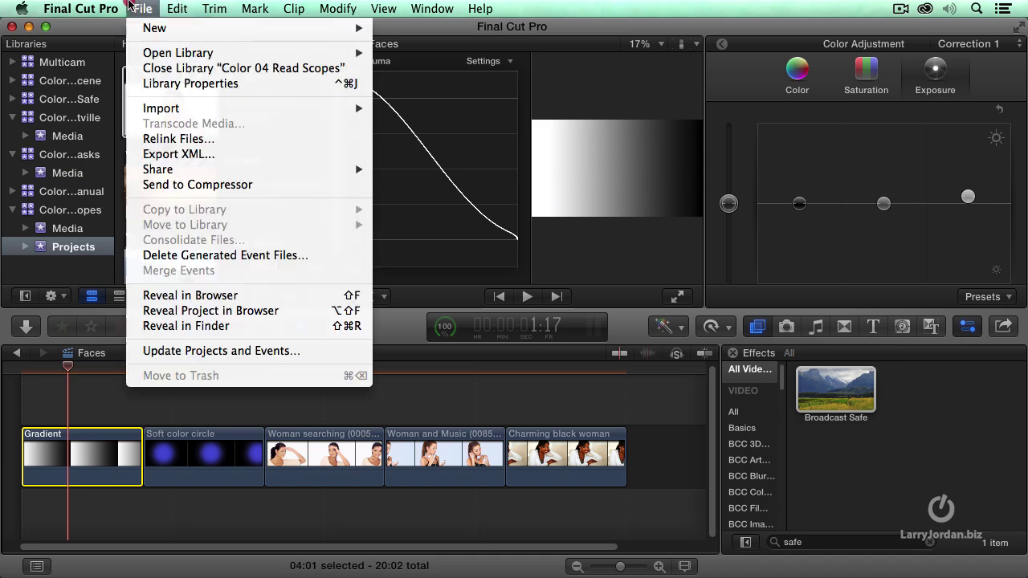
mouse_move(176, 30)
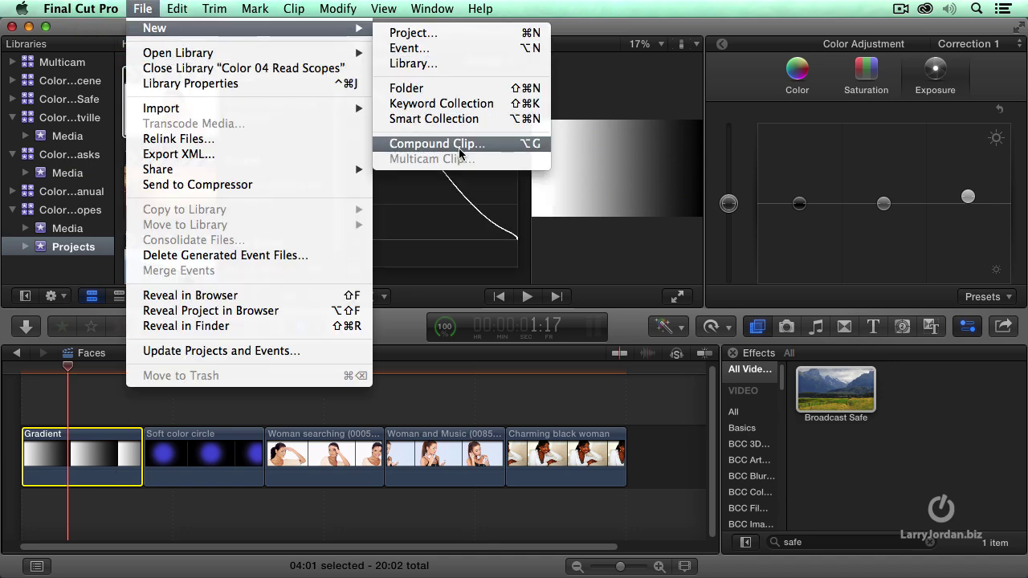
left_click(433, 142)
key("Return")
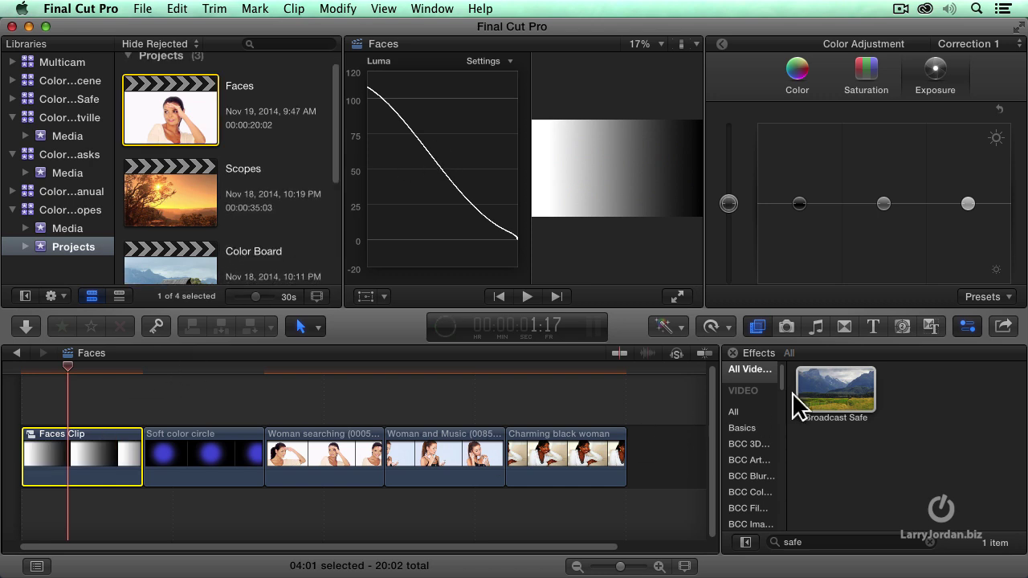
left_click(849, 402)
left_click_drag(849, 401, 81, 448)
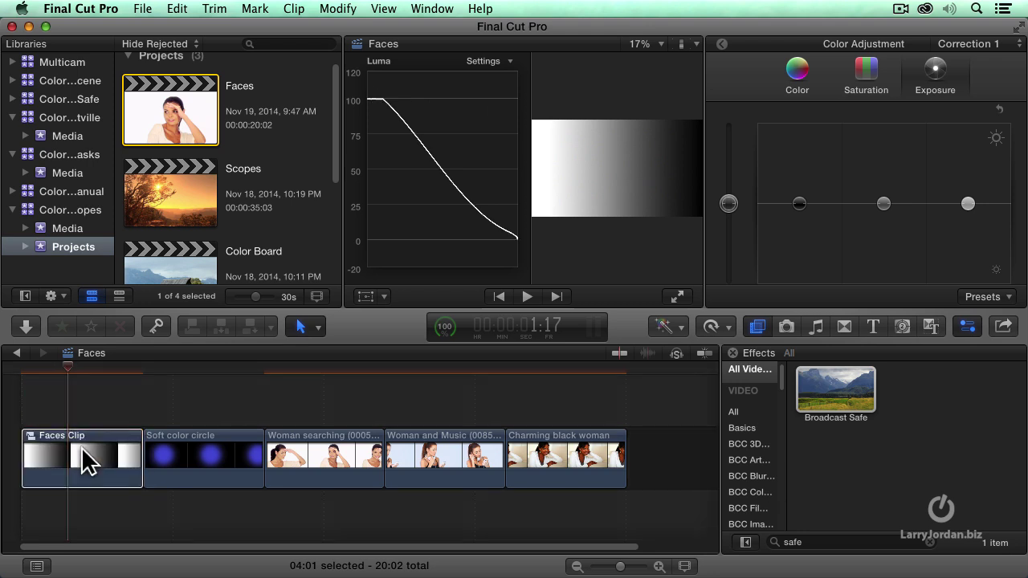